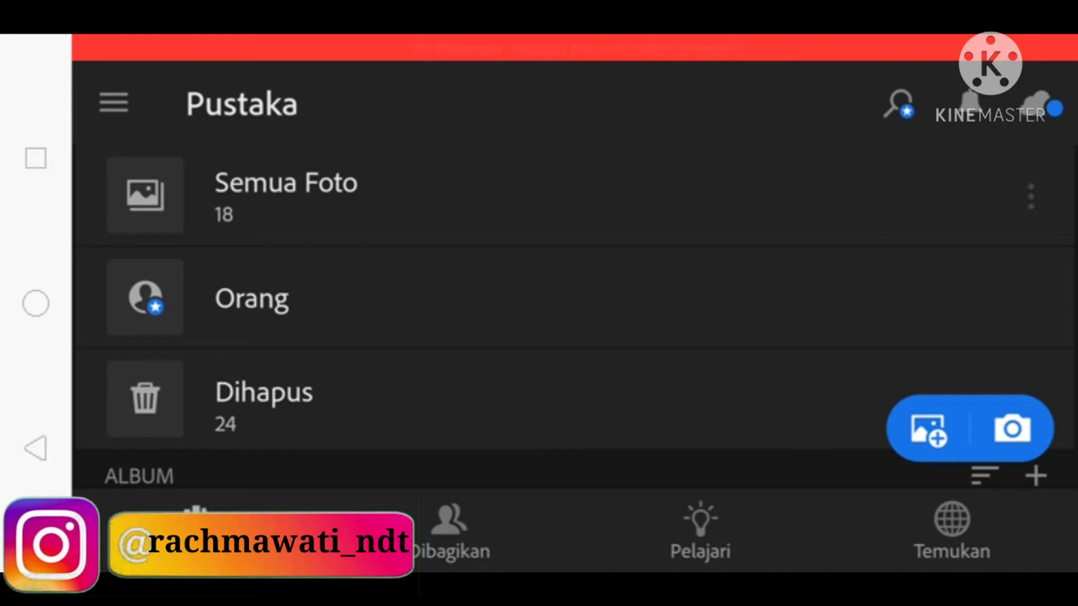
Step: In the Semua Foto collection, find and open the 23 May 2021 terrace portrait
{"action": "left_click", "coordinate": [286, 193]}
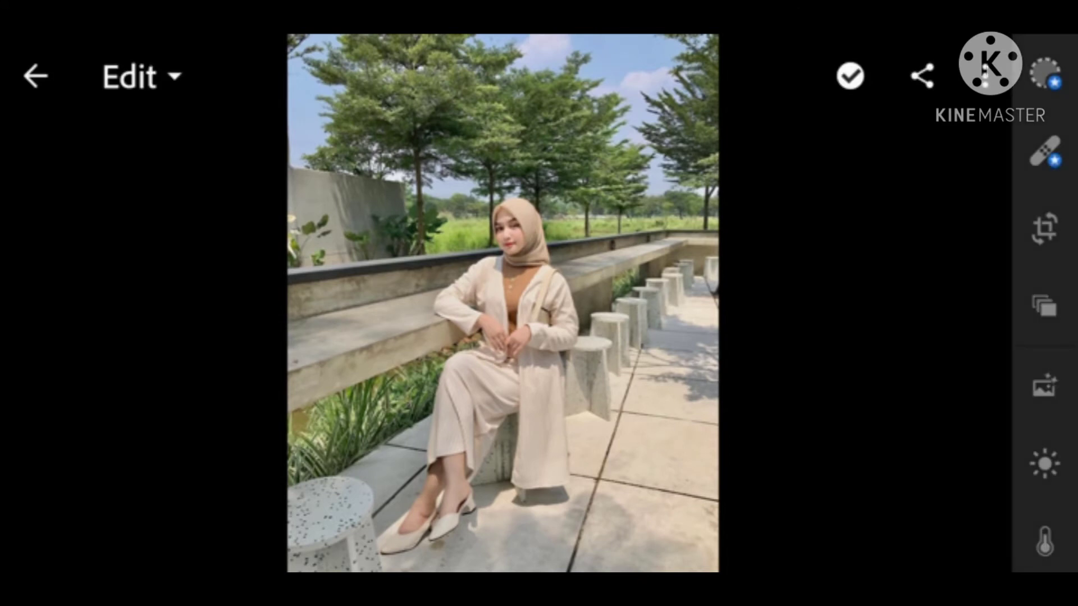
{"action": "scroll", "coordinate": [1045, 303], "scroll_direction": "down", "scroll_amount": 4}
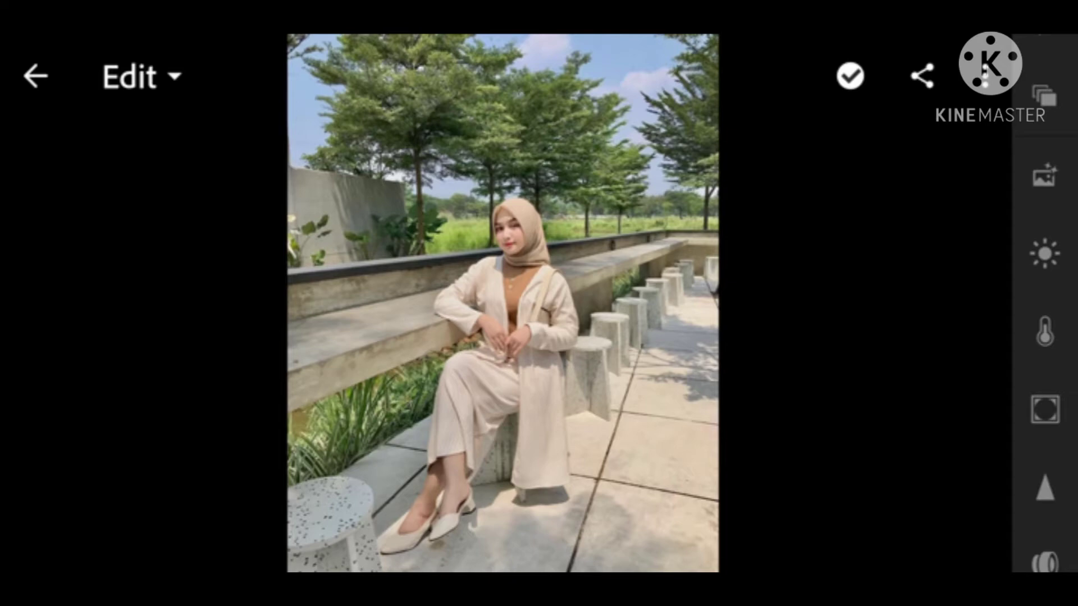
Step: Set Light to exposure -0.40, contrast -20, highlights -40, shadows 30, whites 27, blacks -25
{"action": "left_click", "coordinate": [1045, 254]}
{"action": "left_click_drag", "start_coordinate": [829, 181], "coordinate": [817, 182]}
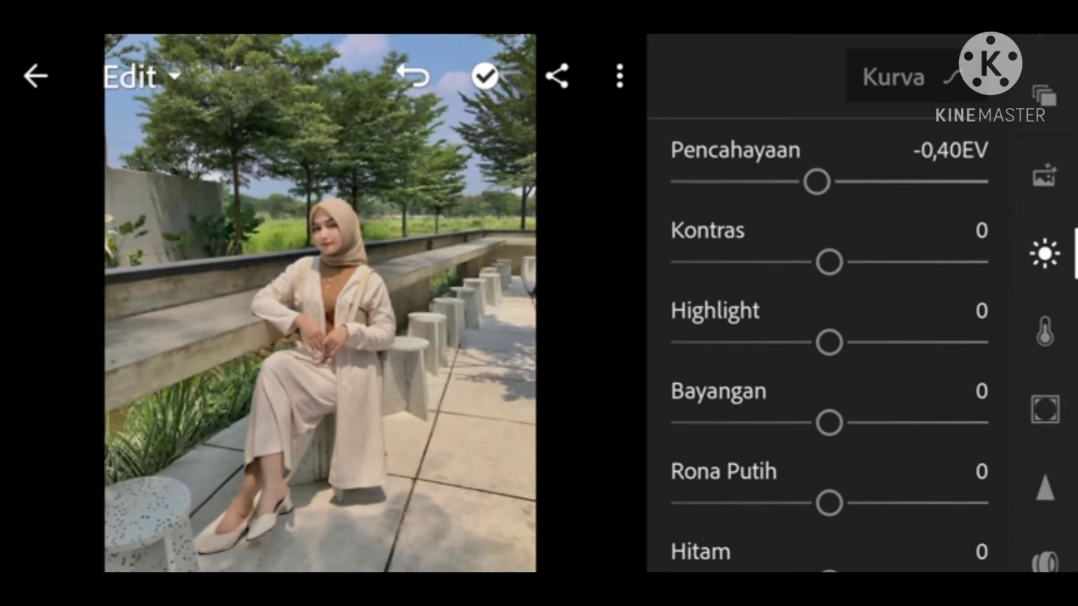
{"action": "mouse_move", "coordinate": [829, 262]}
{"action": "left_mouse_down"}
{"action": "mouse_move", "coordinate": [782, 262]}
{"action": "mouse_move", "coordinate": [797, 262]}
{"action": "left_mouse_up"}
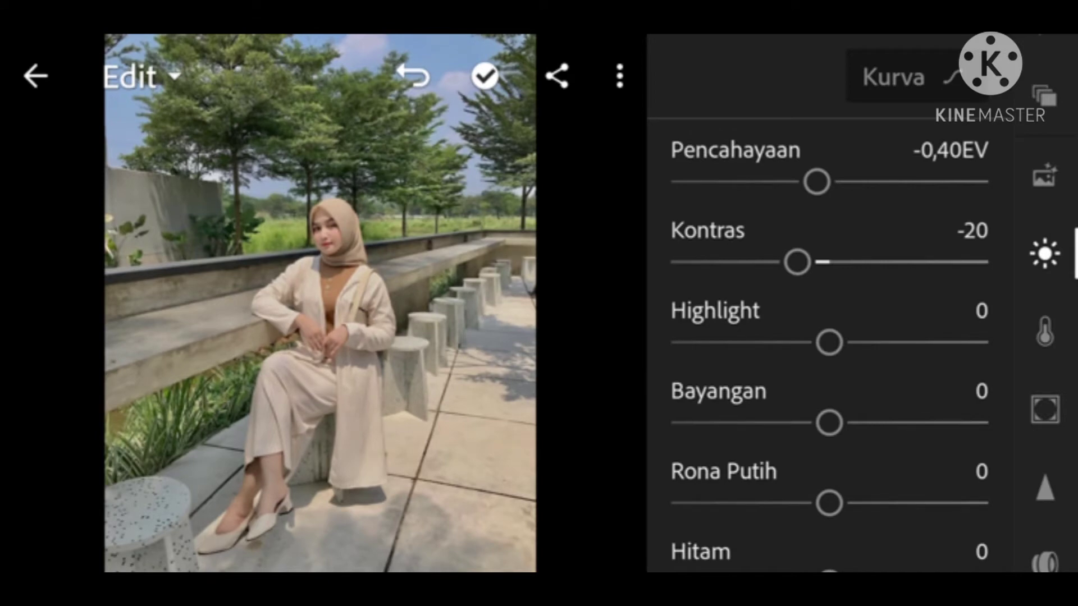
{"action": "left_click_drag", "start_coordinate": [830, 343], "coordinate": [766, 343]}
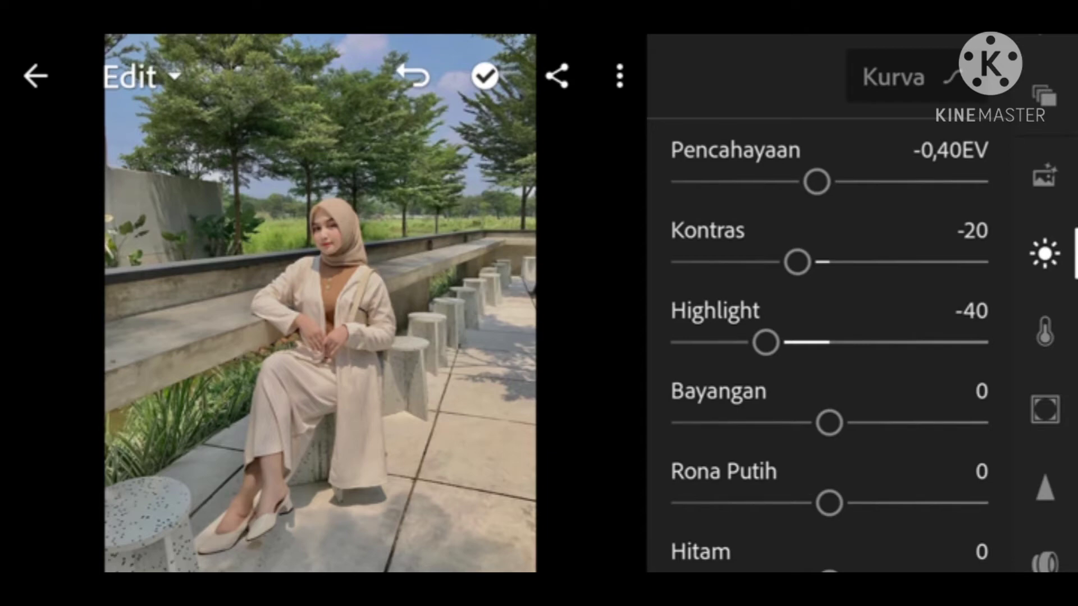
{"action": "left_click_drag", "start_coordinate": [829, 423], "coordinate": [877, 423]}
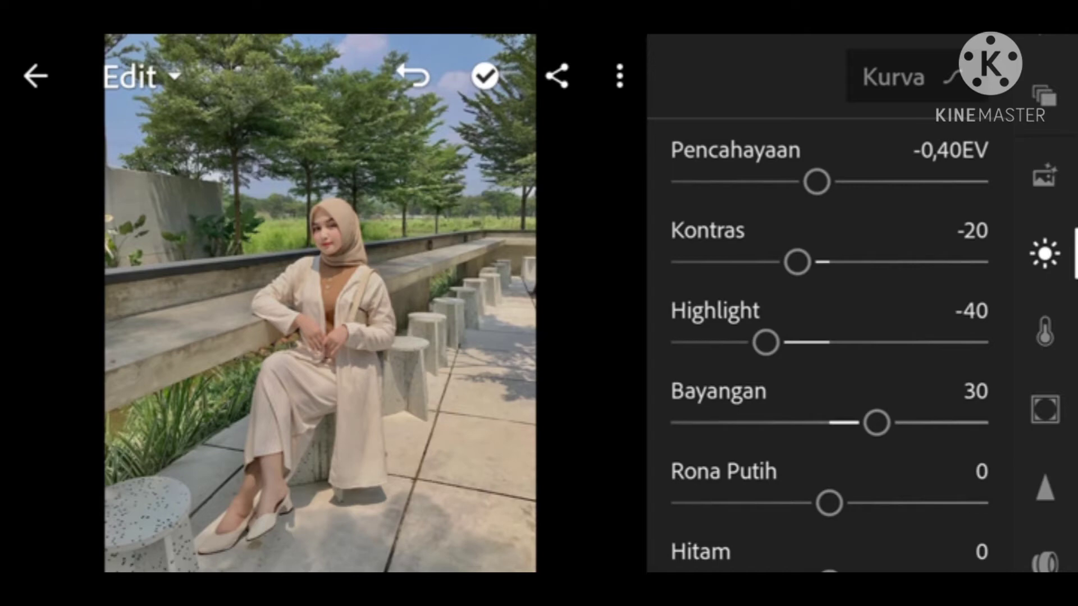
{"action": "mouse_move", "coordinate": [829, 503]}
{"action": "left_mouse_down"}
{"action": "mouse_move", "coordinate": [882, 503]}
{"action": "mouse_move", "coordinate": [872, 503]}
{"action": "left_mouse_up"}
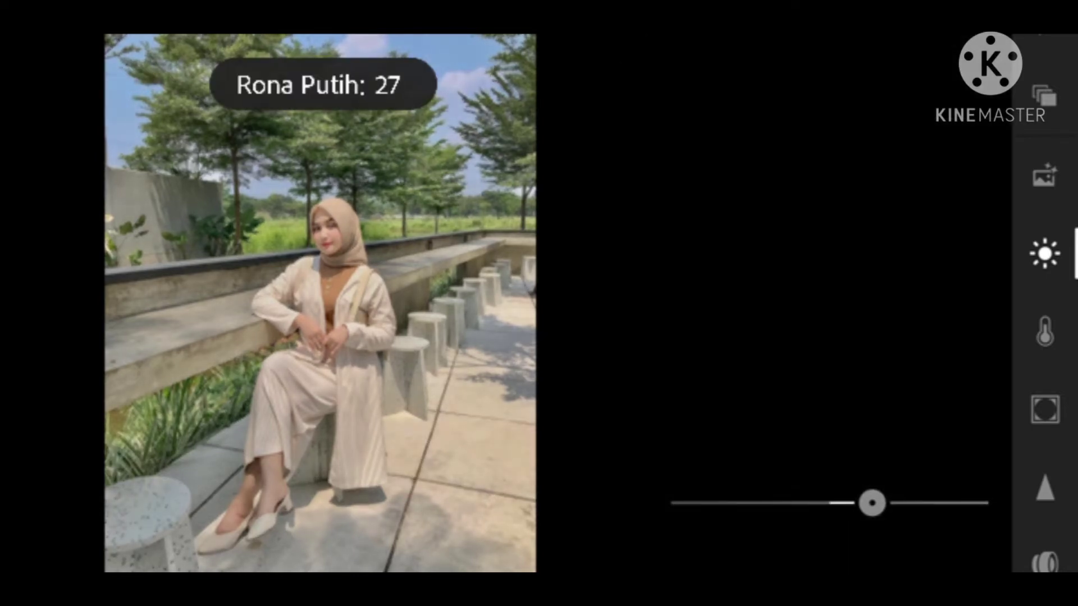
{"action": "scroll", "coordinate": [829, 304], "scroll_direction": "down", "scroll_amount": 2}
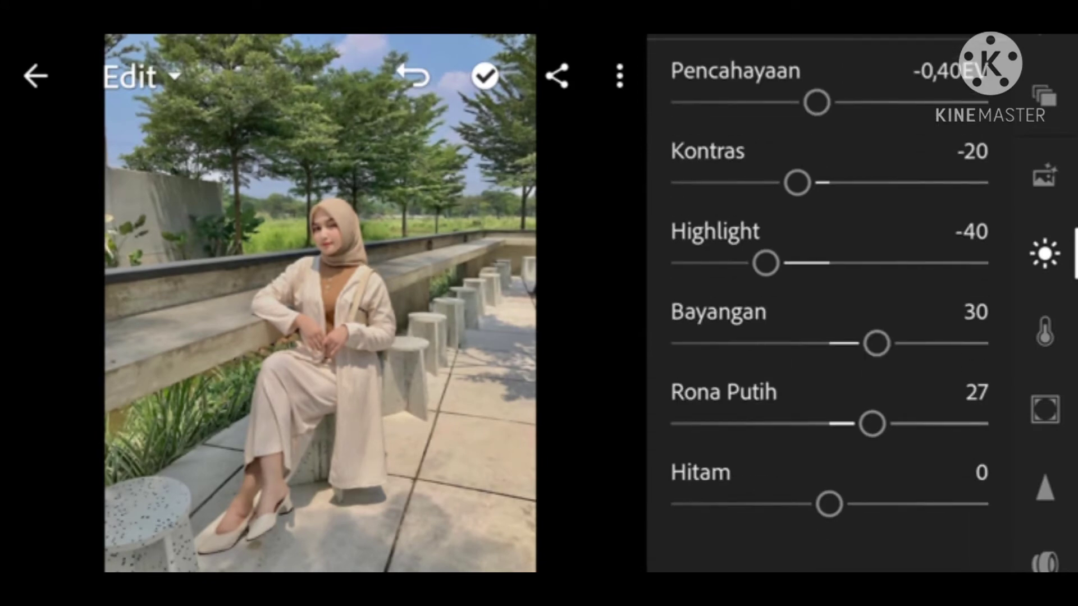
{"action": "left_click_drag", "start_coordinate": [830, 503], "coordinate": [789, 503]}
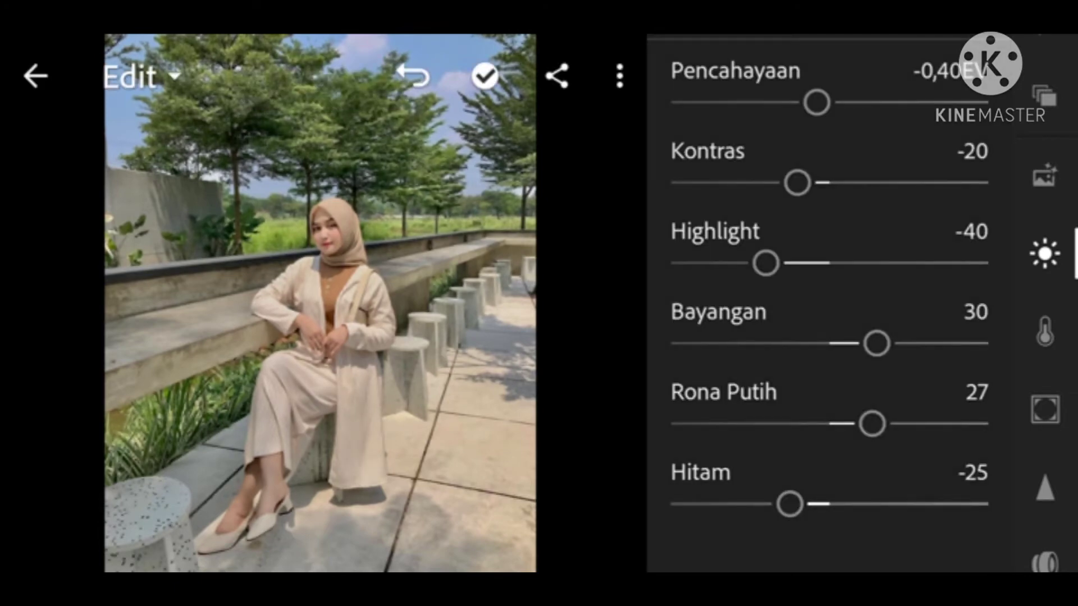
Step: In the Color panel, set Temp to 4 and Kejenuhan (saturation) to -10
{"action": "left_click", "coordinate": [1045, 332]}
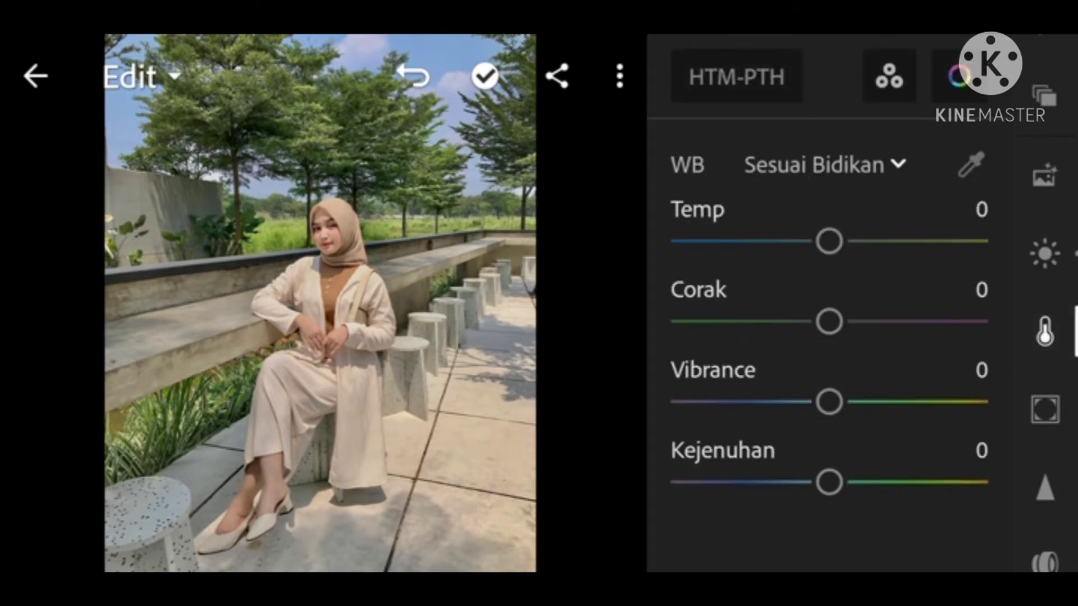
{"action": "left_click_drag", "start_coordinate": [829, 242], "coordinate": [837, 242]}
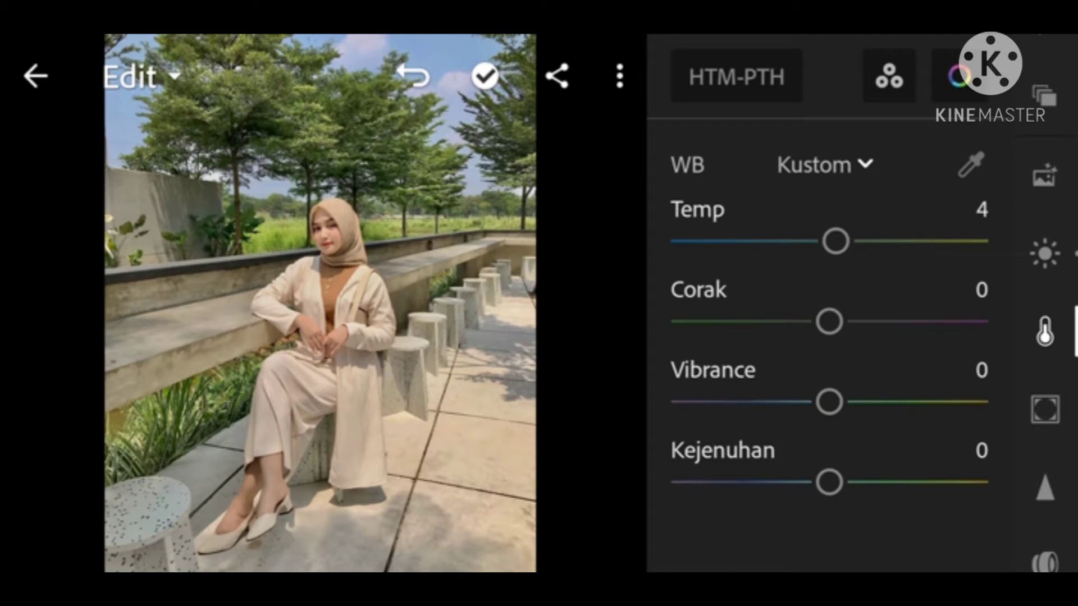
{"action": "left_click_drag", "start_coordinate": [829, 483], "coordinate": [813, 483]}
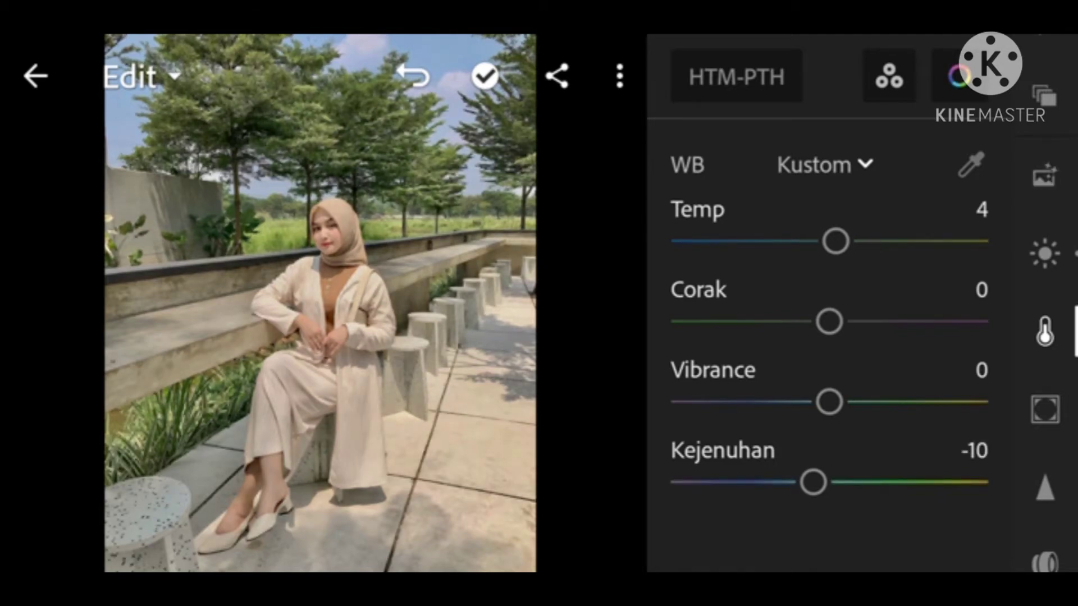
Step: In Color Mix, set red saturation to -5 and red luminance to 27
{"action": "left_click", "coordinate": [960, 76]}
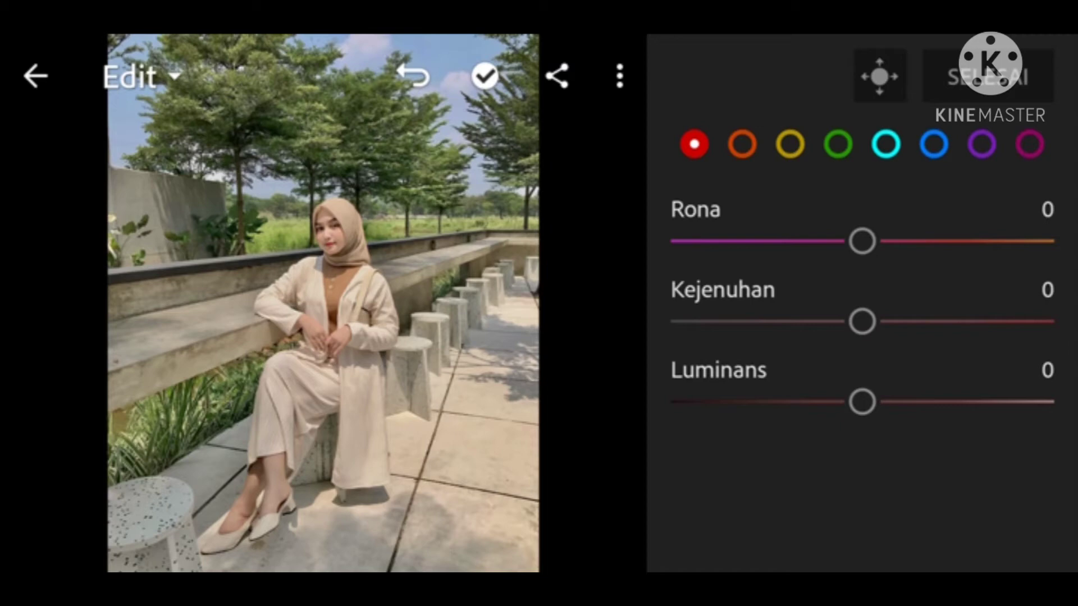
{"action": "mouse_move", "coordinate": [862, 321]}
{"action": "left_mouse_down"}
{"action": "mouse_move", "coordinate": [840, 321]}
{"action": "mouse_move", "coordinate": [853, 321]}
{"action": "left_mouse_up"}
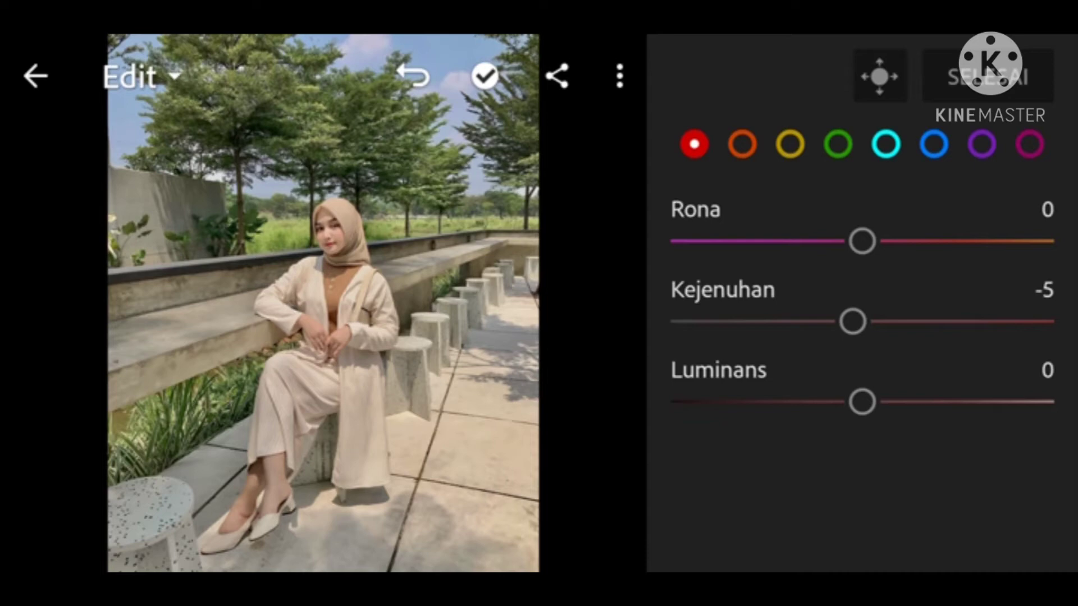
{"action": "left_click_drag", "start_coordinate": [862, 401], "coordinate": [915, 402]}
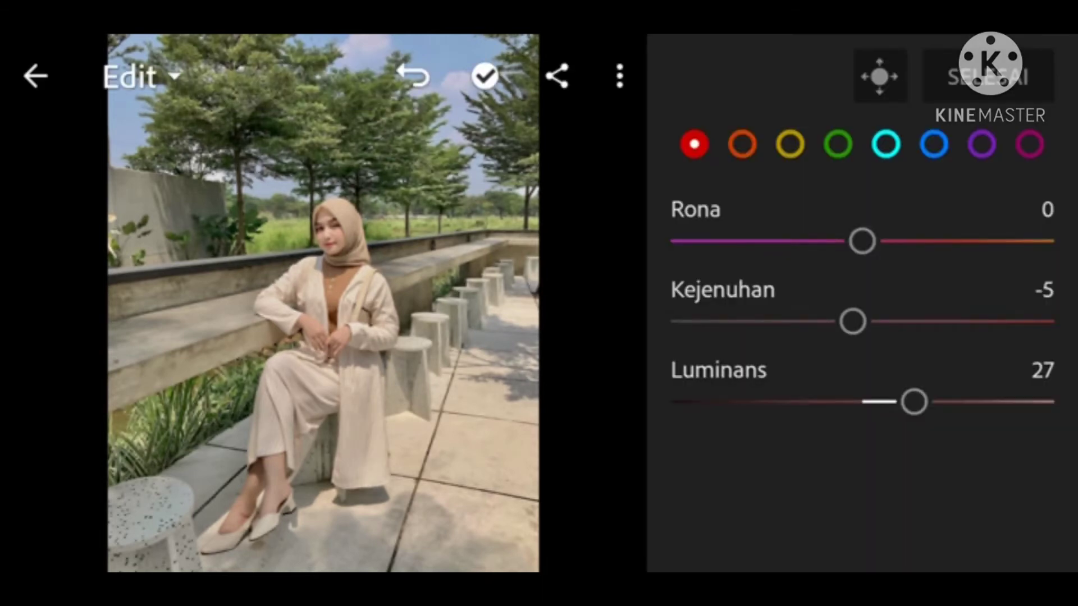
Step: Set the orange tones to hue -10, saturation -10 and luminance 10
{"action": "left_click", "coordinate": [742, 144]}
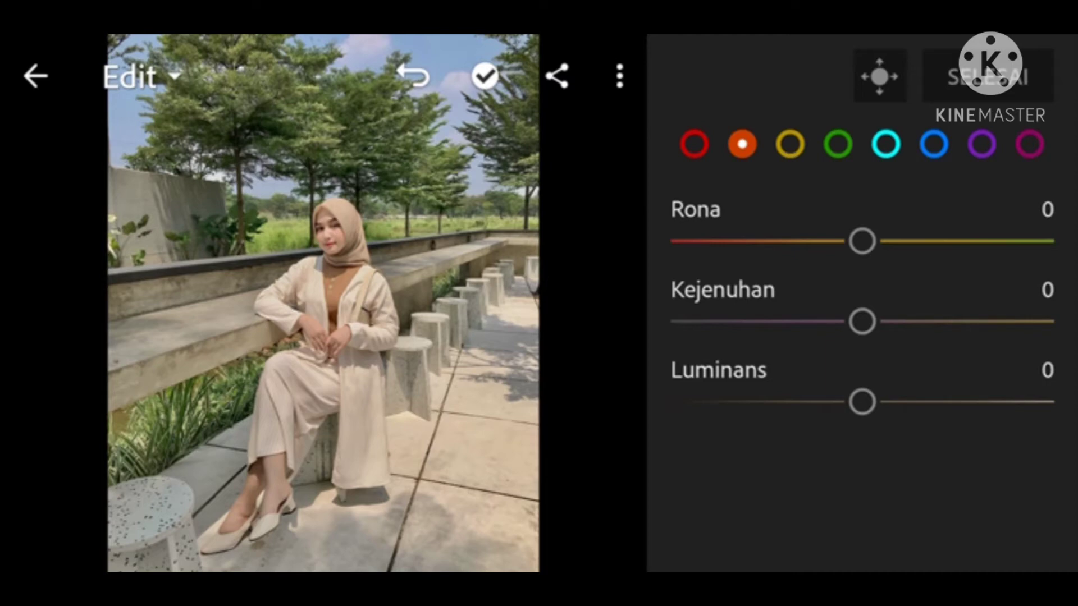
{"action": "left_click_drag", "start_coordinate": [863, 242], "coordinate": [844, 242]}
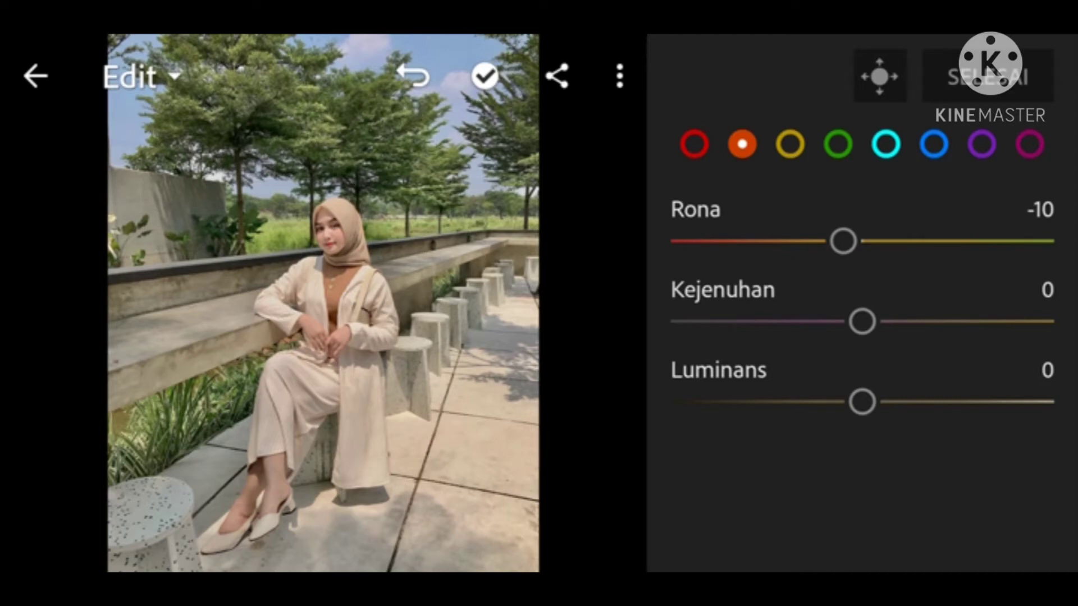
{"action": "left_click_drag", "start_coordinate": [862, 321], "coordinate": [844, 321]}
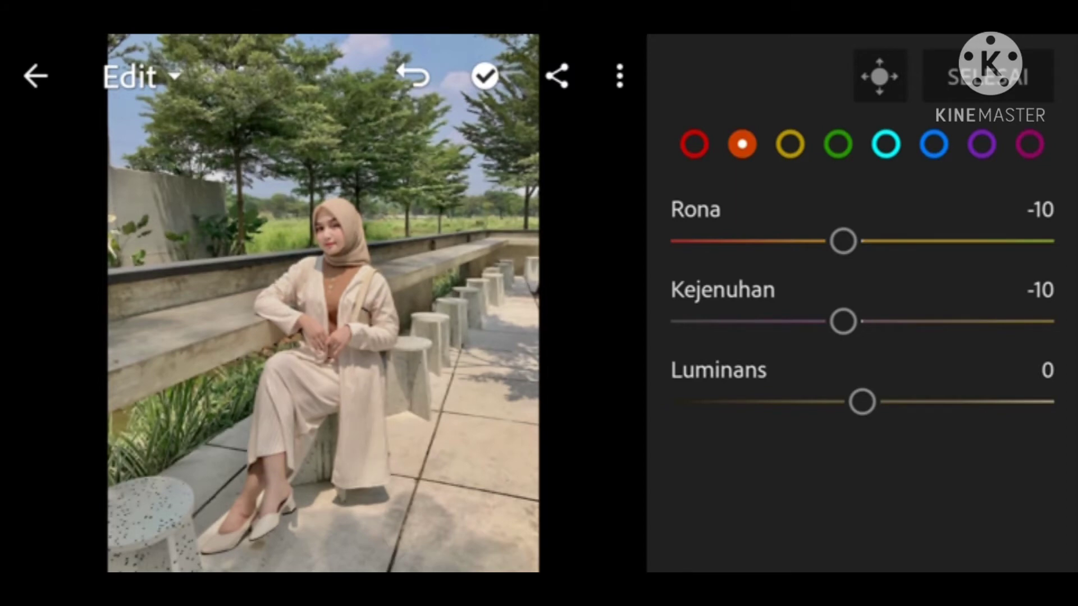
{"action": "left_click_drag", "start_coordinate": [862, 401], "coordinate": [881, 401]}
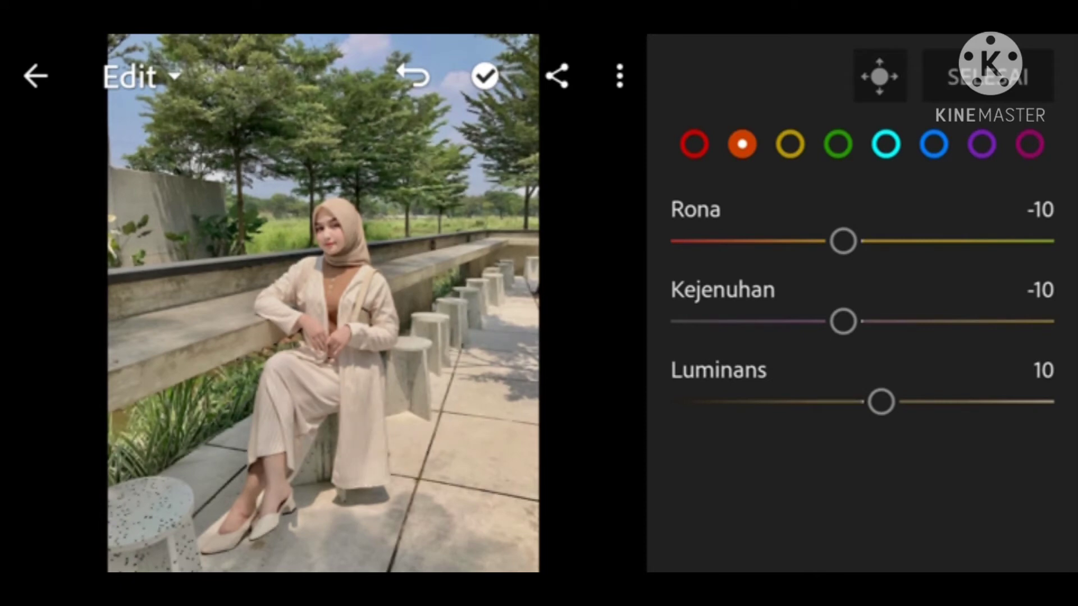
{"action": "left_click", "coordinate": [790, 144]}
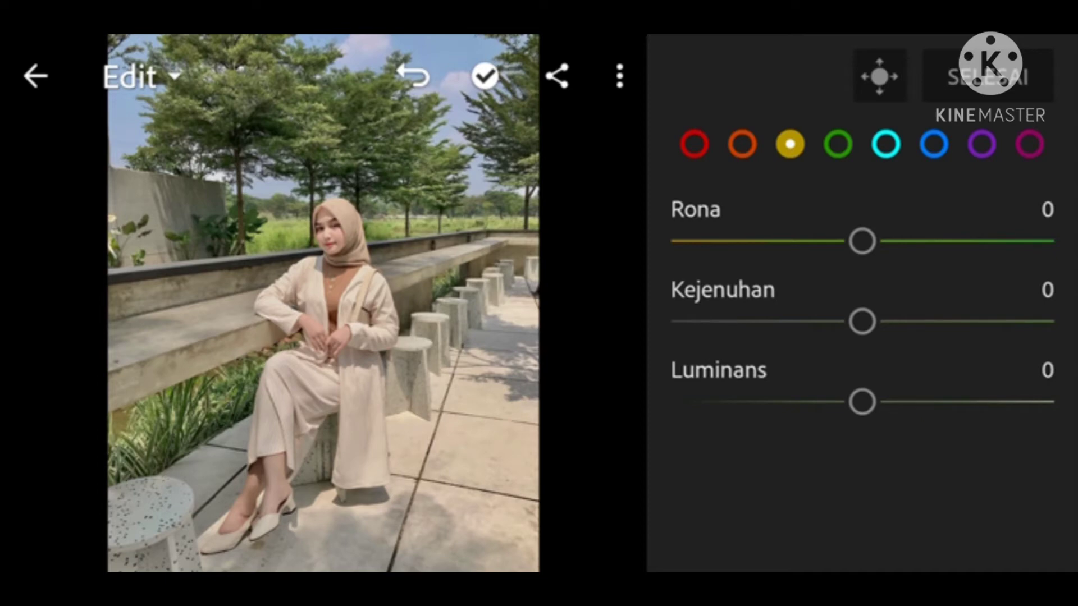
Step: Shift yellow hue toward orange, strongly desaturate yellows and slightly brighten their luminance
{"action": "left_click_drag", "start_coordinate": [862, 241], "coordinate": [778, 241]}
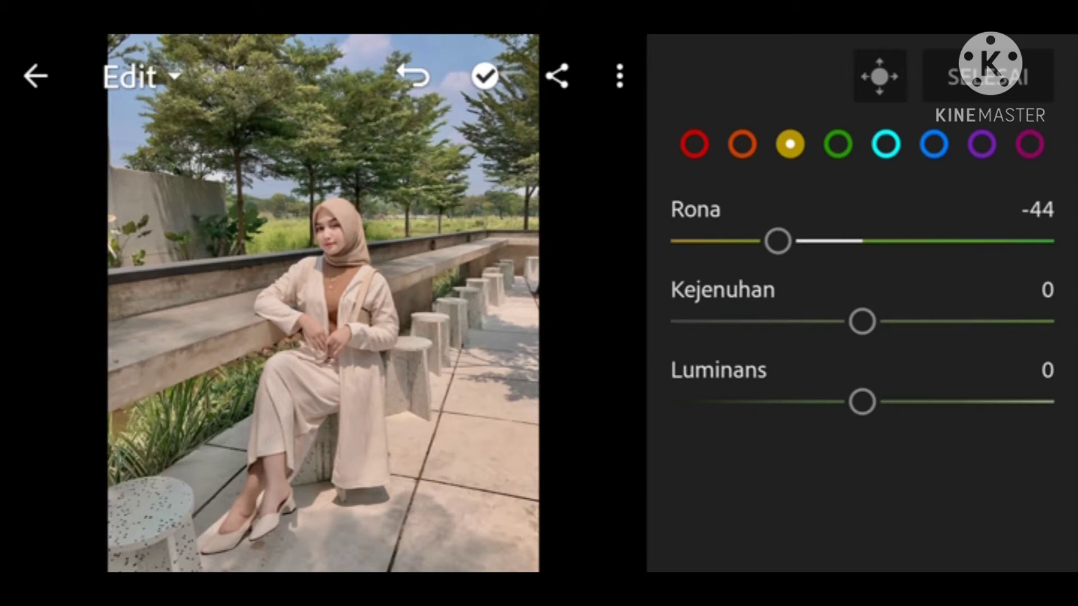
{"action": "left_click_drag", "start_coordinate": [862, 321], "coordinate": [737, 321]}
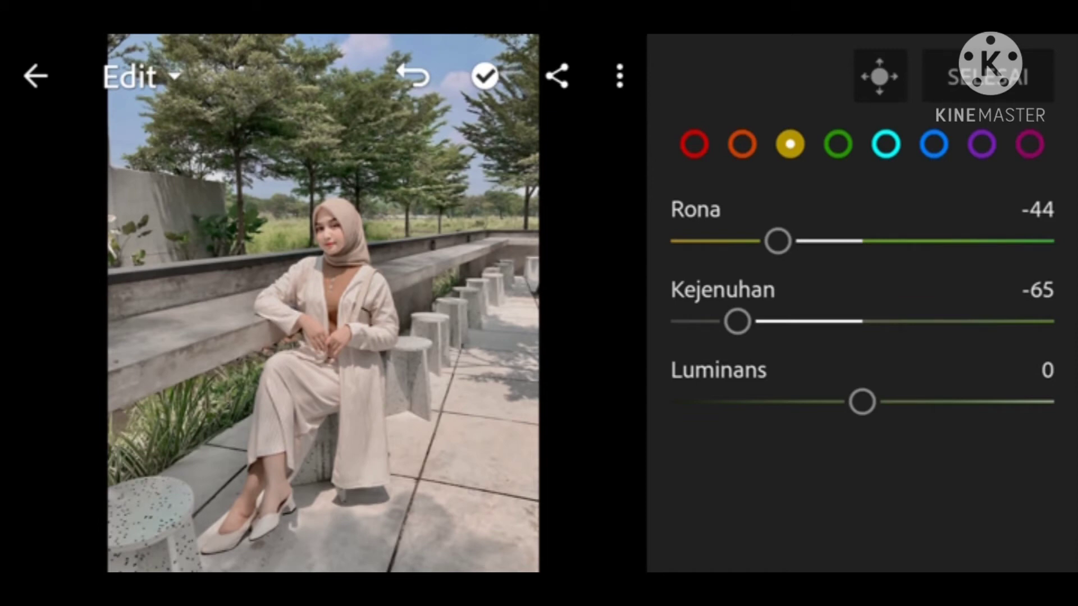
{"action": "mouse_move", "coordinate": [862, 401]}
{"action": "left_mouse_down"}
{"action": "mouse_move", "coordinate": [917, 402]}
{"action": "mouse_move", "coordinate": [871, 401]}
{"action": "left_mouse_up"}
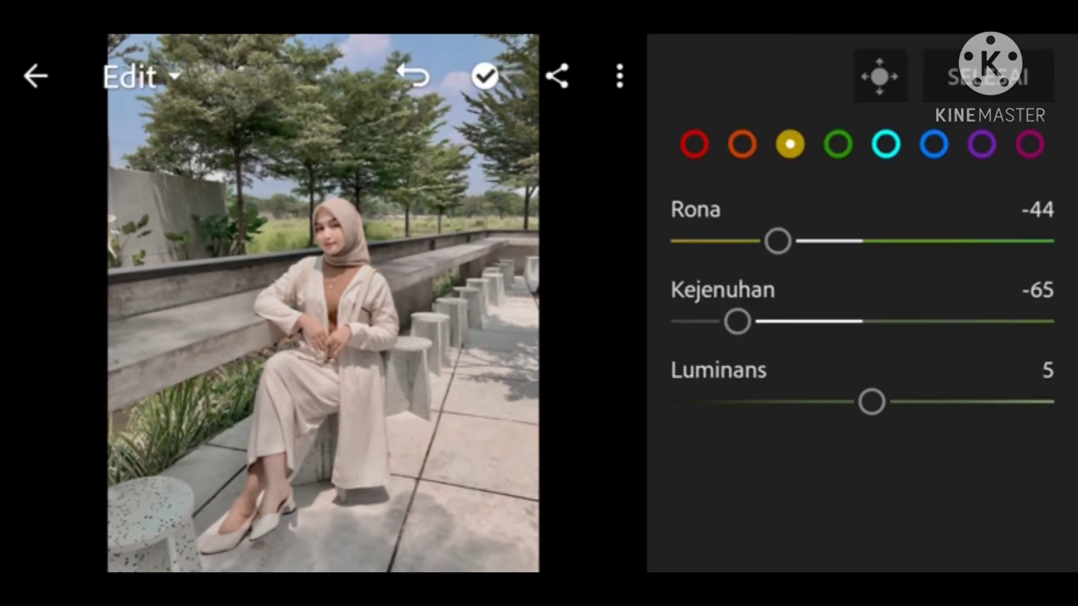
Step: Set the greens to hue -25, saturation -56 and luminance 45
{"action": "left_click", "coordinate": [838, 144]}
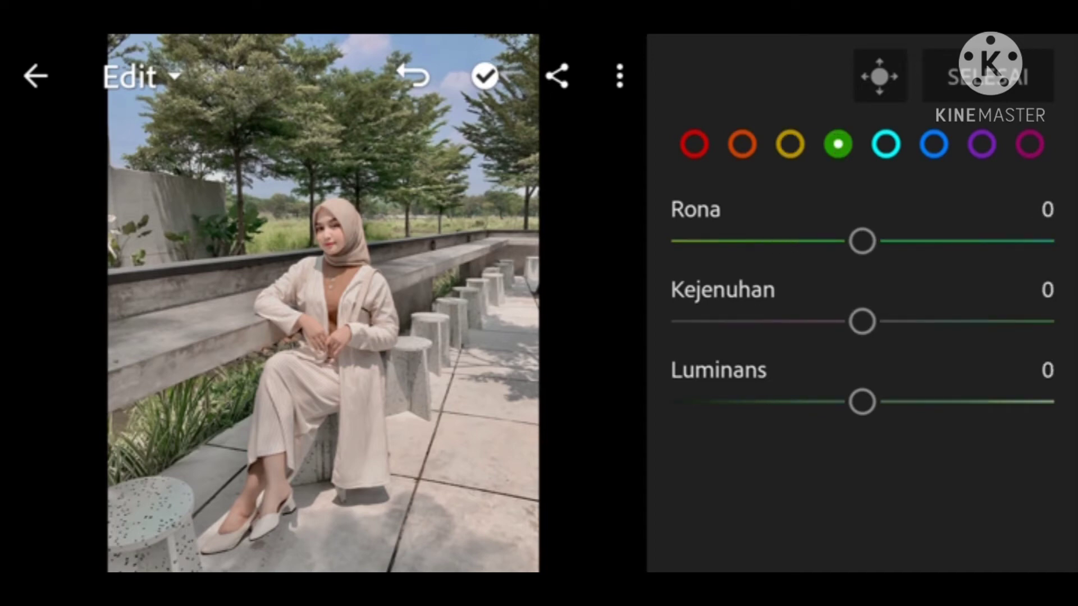
{"action": "left_click_drag", "start_coordinate": [863, 241], "coordinate": [814, 241]}
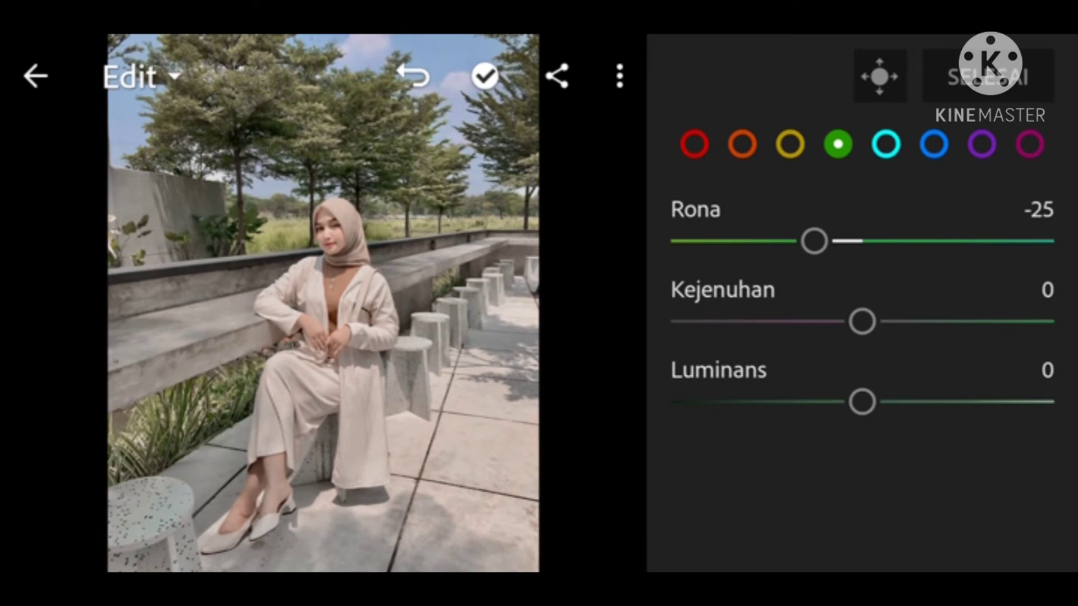
{"action": "left_click_drag", "start_coordinate": [863, 321], "coordinate": [755, 321]}
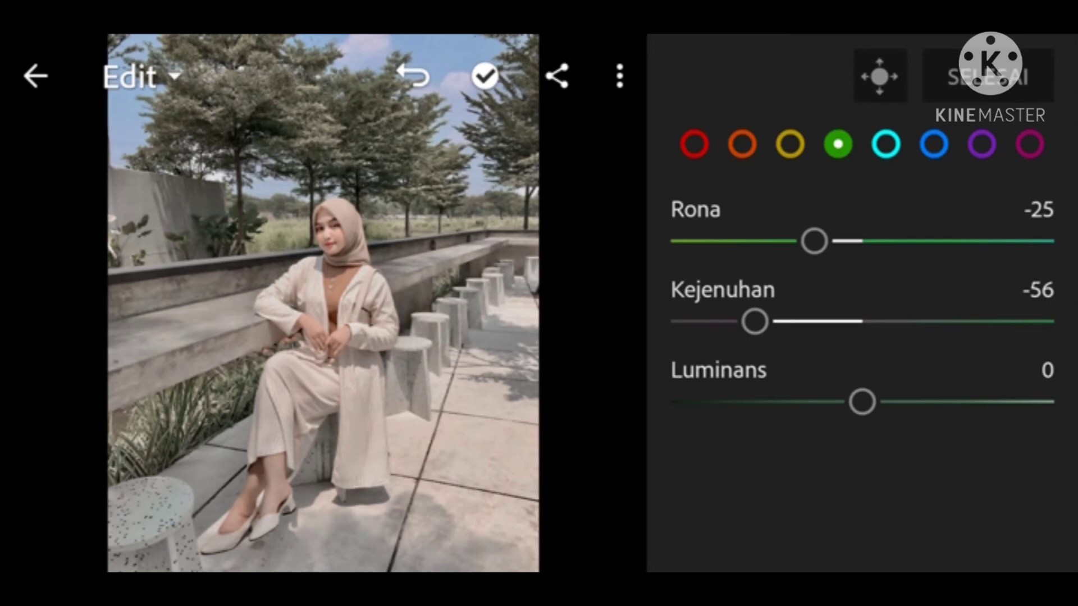
{"action": "mouse_move", "coordinate": [862, 401]}
{"action": "left_mouse_down"}
{"action": "mouse_move", "coordinate": [970, 402]}
{"action": "mouse_move", "coordinate": [948, 402]}
{"action": "left_mouse_up"}
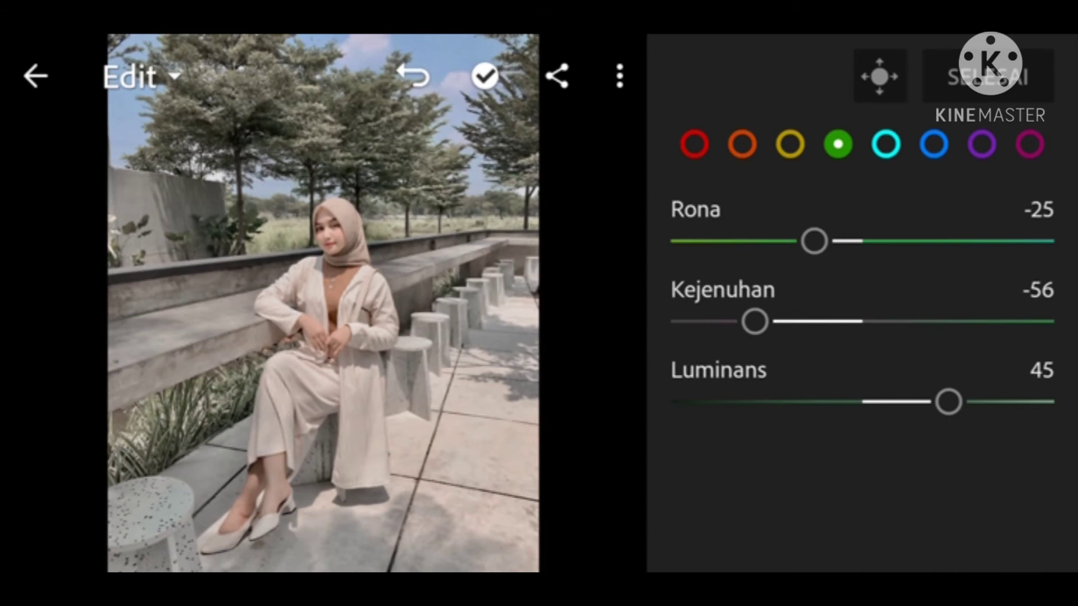
Step: Set the aquas to hue 22, saturation -33 and luminance -40
{"action": "left_click", "coordinate": [886, 143]}
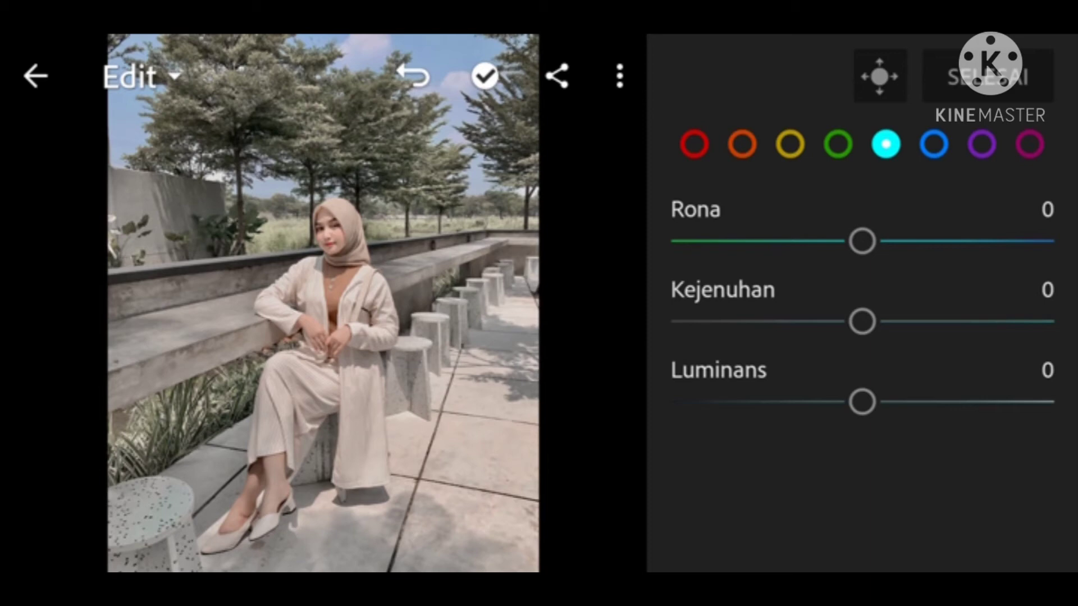
{"action": "left_click_drag", "start_coordinate": [863, 241], "coordinate": [904, 241]}
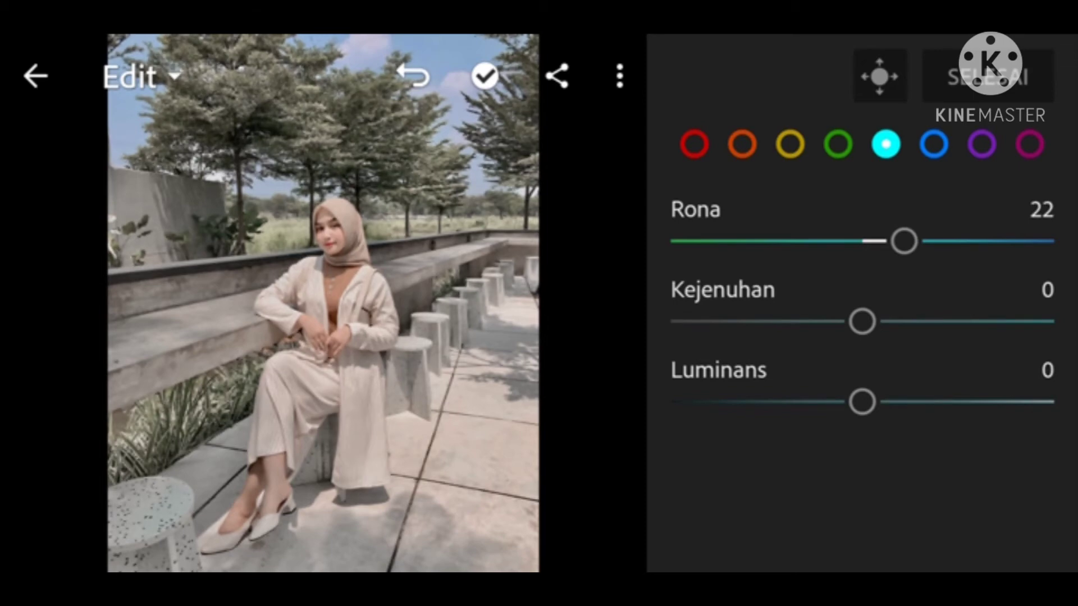
{"action": "left_click_drag", "start_coordinate": [863, 322], "coordinate": [798, 321]}
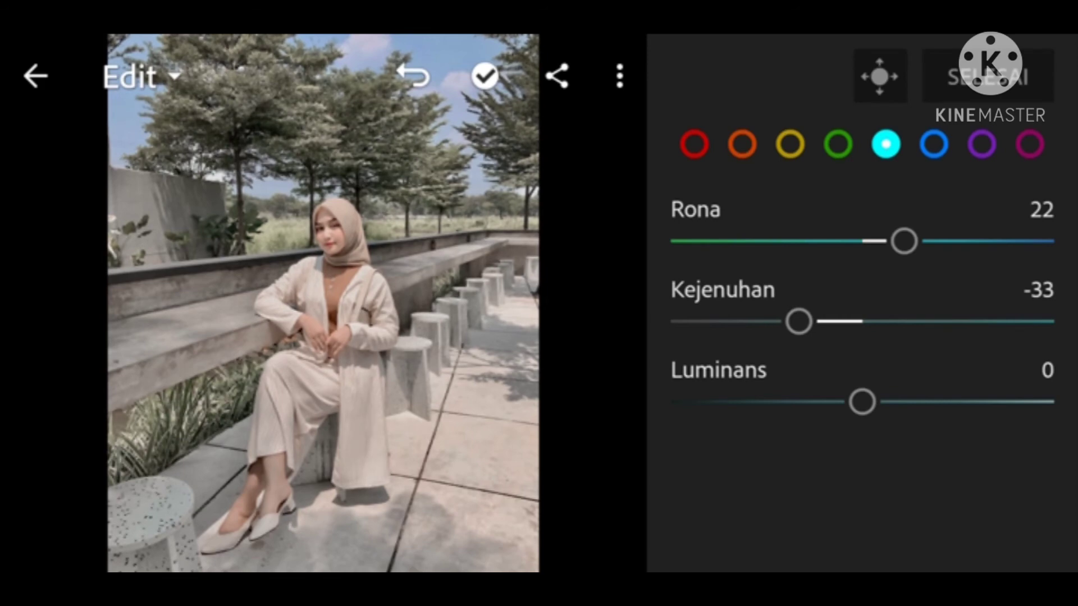
{"action": "left_click_drag", "start_coordinate": [862, 401], "coordinate": [785, 402]}
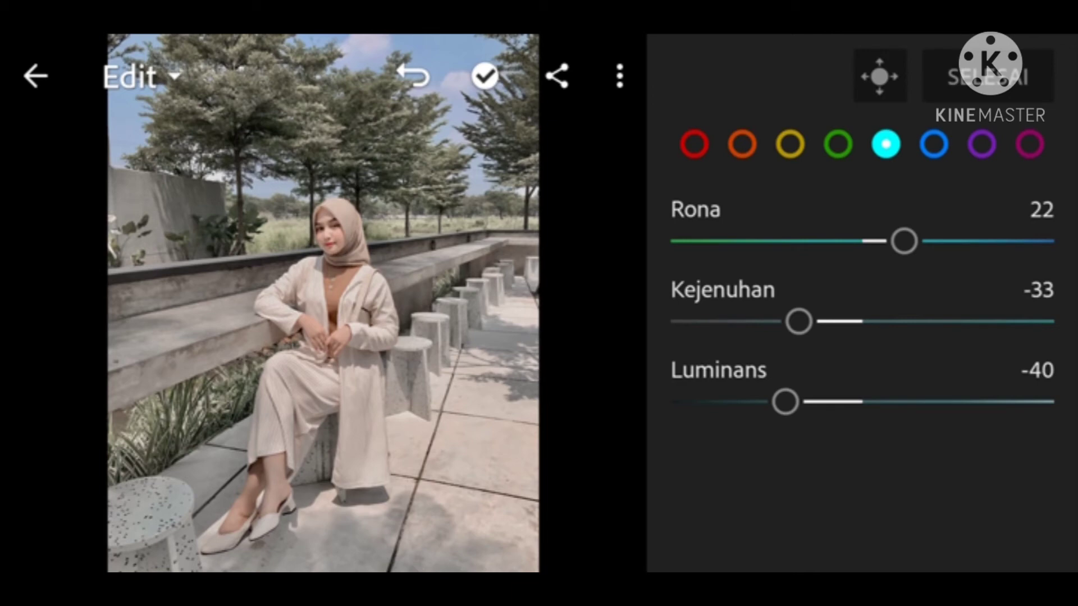
Step: Set the blues to hue 4 and saturation -4, and darken their luminance
{"action": "left_click", "coordinate": [933, 144]}
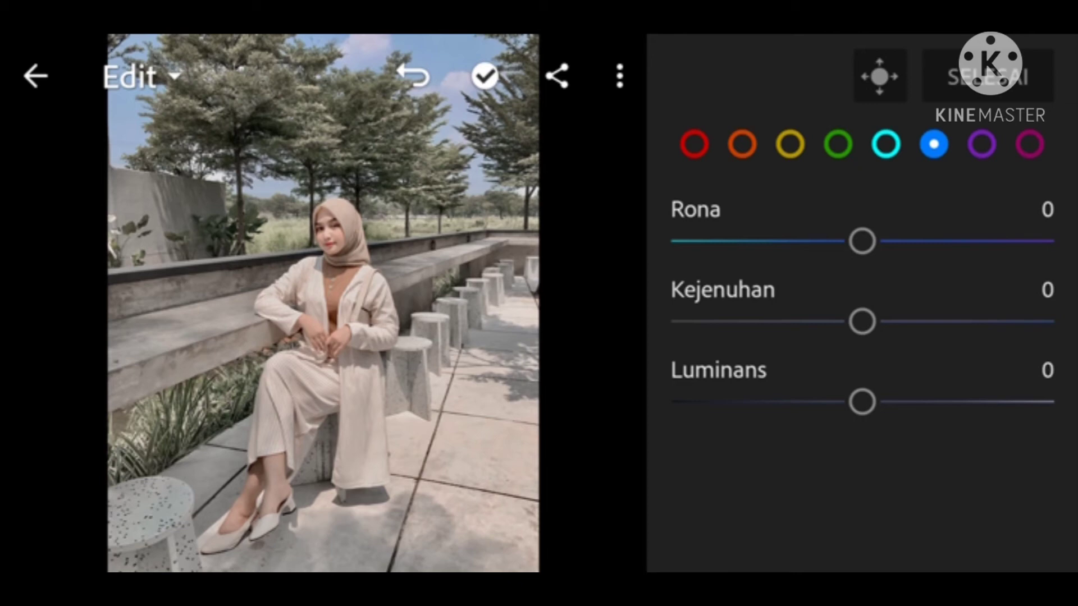
{"action": "left_click_drag", "start_coordinate": [862, 241], "coordinate": [870, 241]}
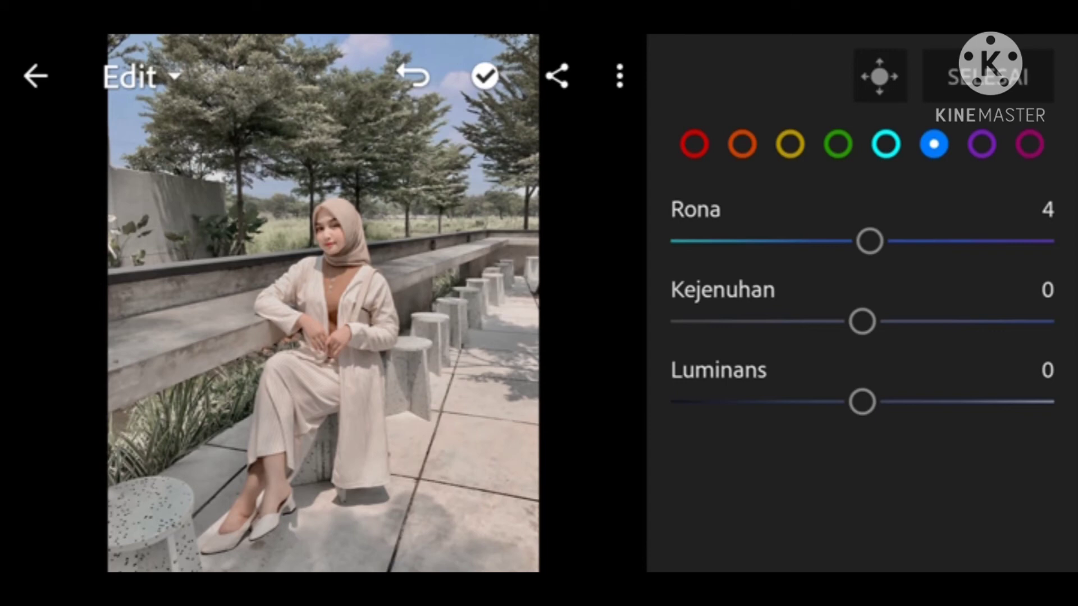
{"action": "left_click_drag", "start_coordinate": [861, 322], "coordinate": [854, 321]}
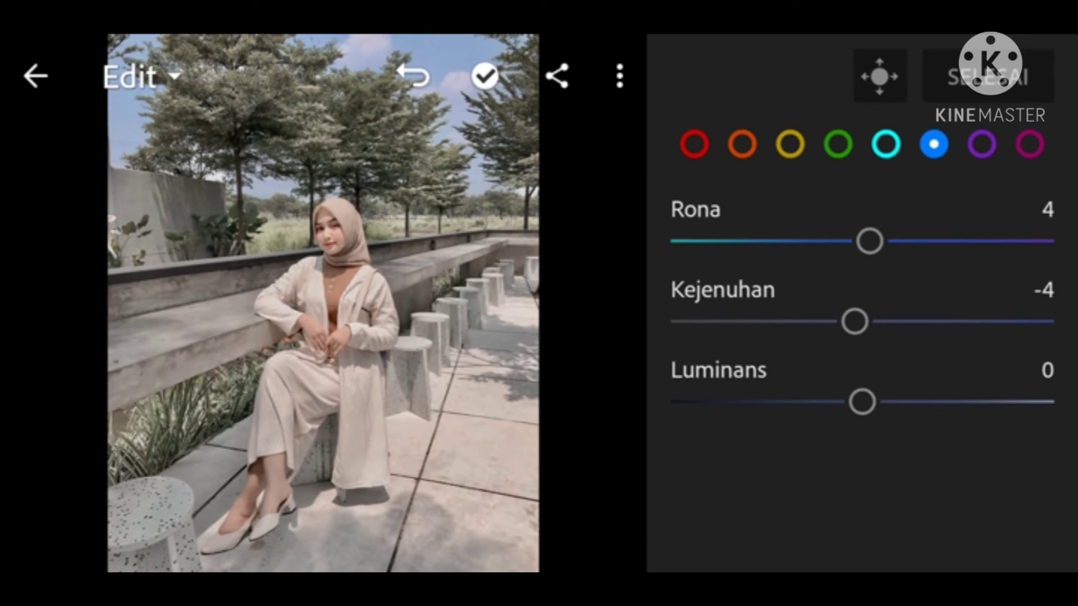
{"action": "left_click_drag", "start_coordinate": [862, 401], "coordinate": [774, 401]}
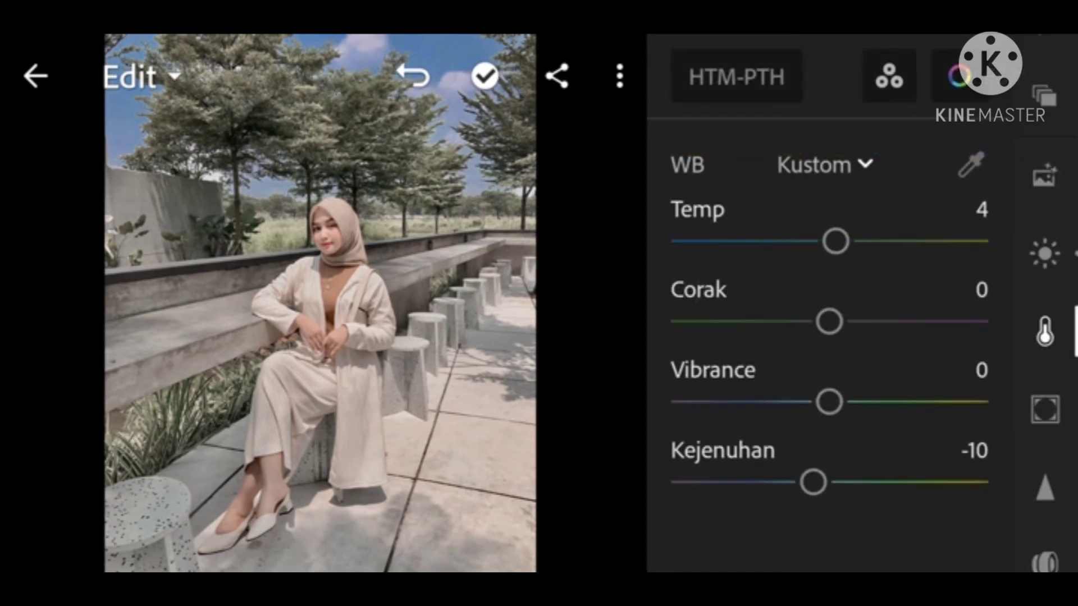
Step: In Effects, set clarity (Kejernihan) to -10 and dehaze (Efek Kabut) to 10
{"action": "left_click", "coordinate": [1045, 409]}
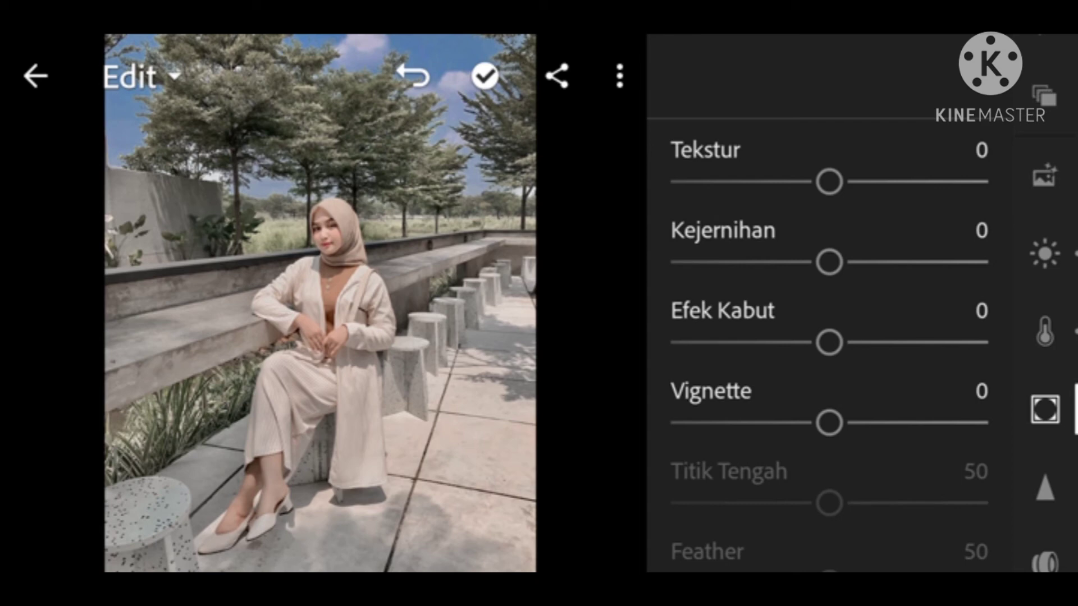
{"action": "left_click_drag", "start_coordinate": [829, 262], "coordinate": [814, 262]}
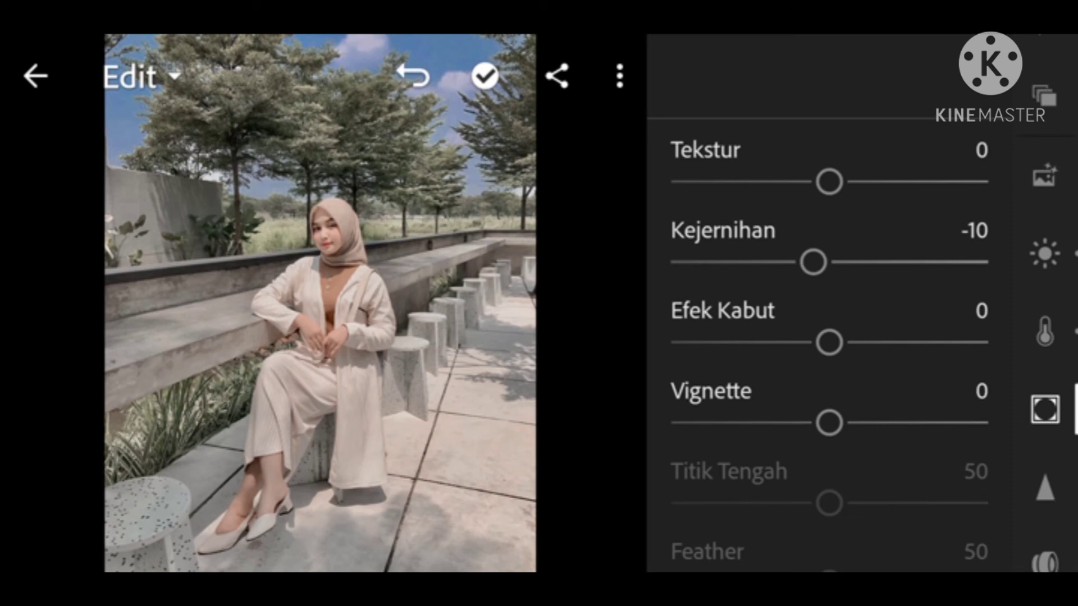
{"action": "left_click_drag", "start_coordinate": [829, 343], "coordinate": [846, 342]}
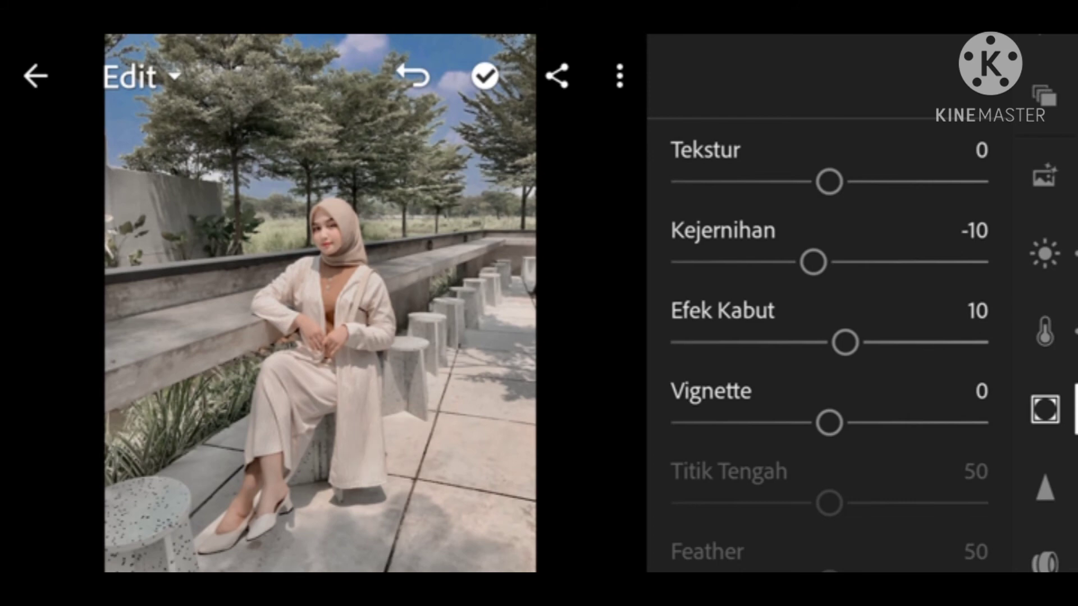
Step: Add a -8 vignette with midpoint 0 and feather 100
{"action": "left_click_drag", "start_coordinate": [829, 423], "coordinate": [817, 422]}
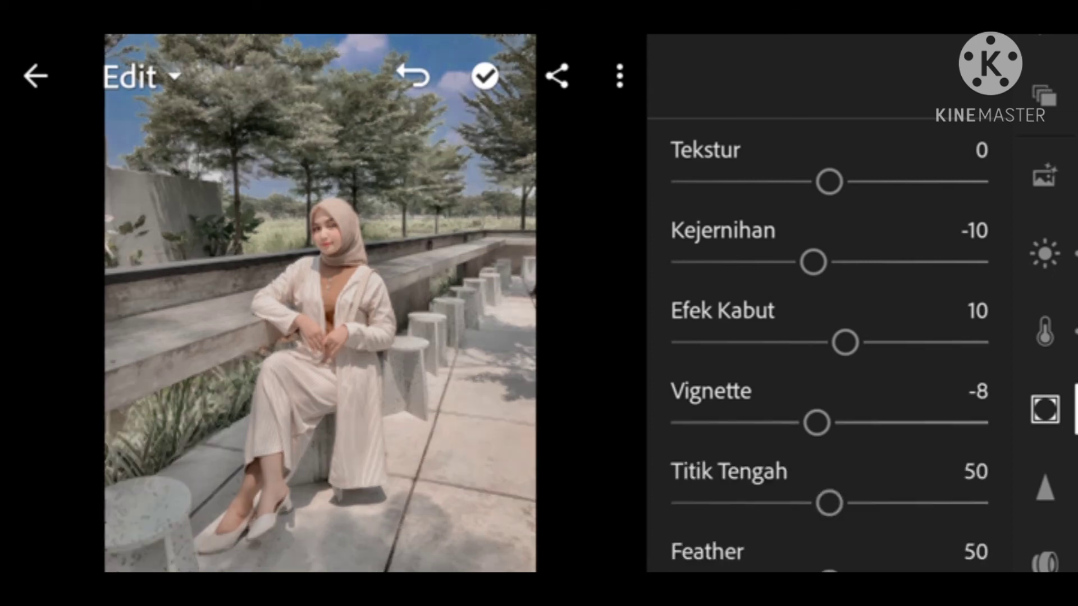
{"action": "scroll", "coordinate": [819, 311], "scroll_direction": "down", "scroll_amount": 2}
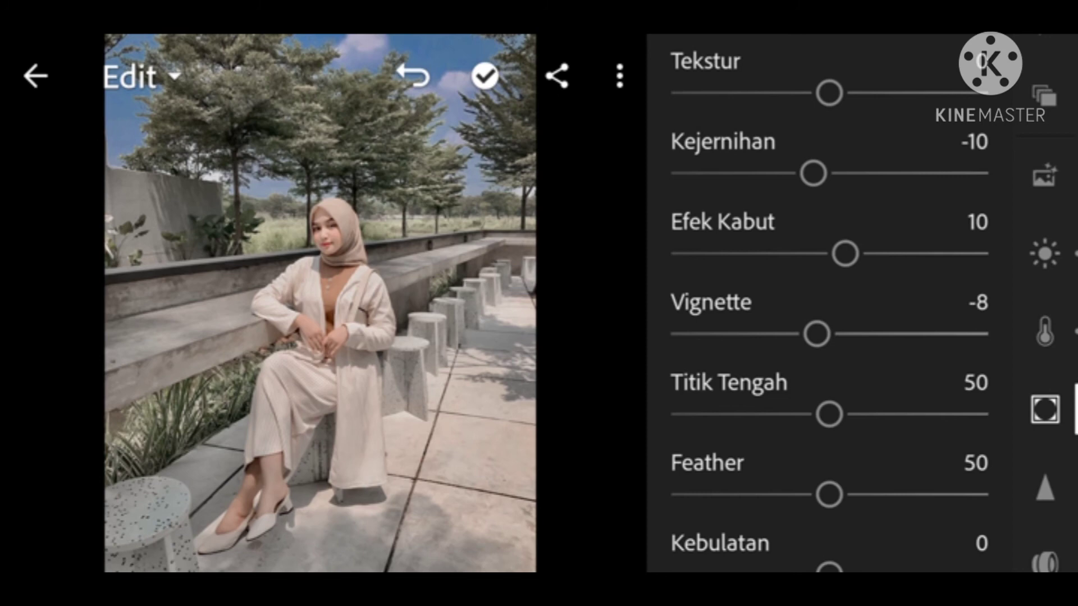
{"action": "left_click_drag", "start_coordinate": [830, 415], "coordinate": [671, 415]}
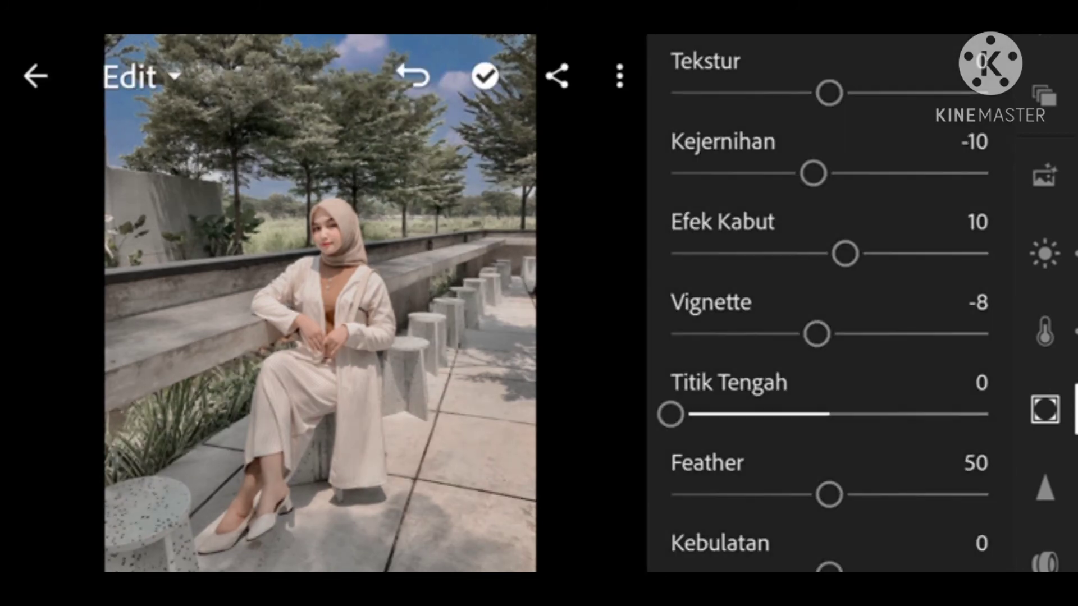
{"action": "scroll", "coordinate": [823, 303], "scroll_direction": "down", "scroll_amount": 2}
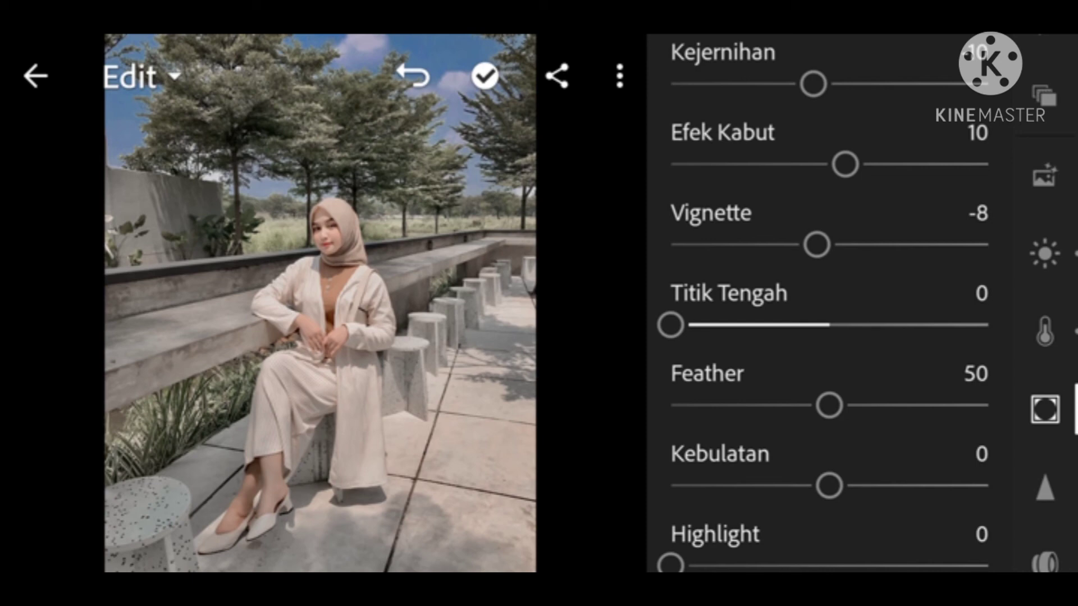
{"action": "left_click_drag", "start_coordinate": [829, 405], "coordinate": [988, 406]}
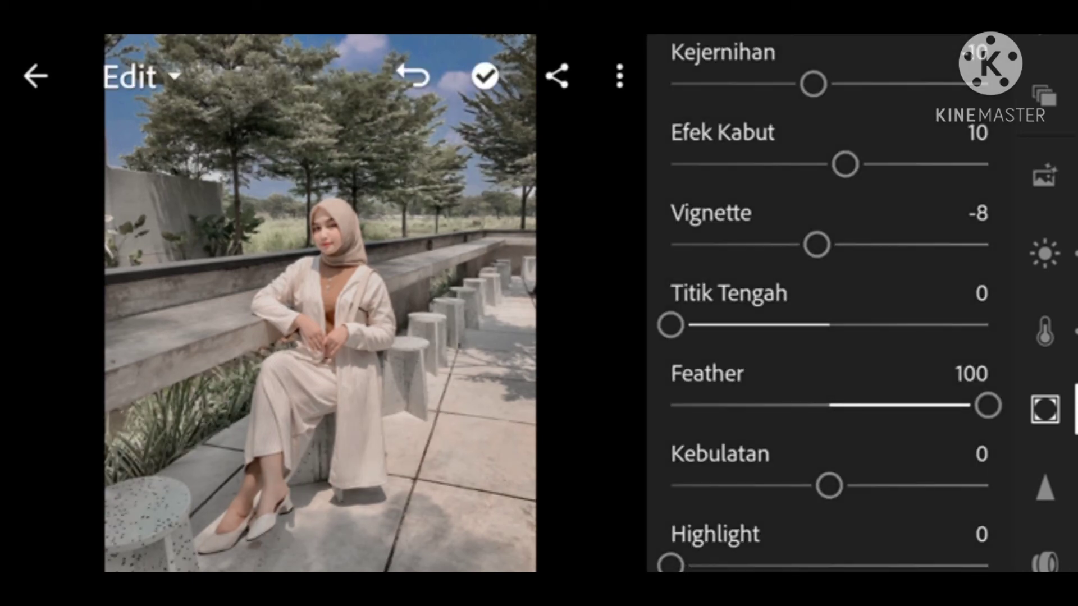
Step: Show the Detail panel's Menajamkan and Pengurangan Noise sliders, both still at 0
{"action": "left_click", "coordinate": [1045, 487]}
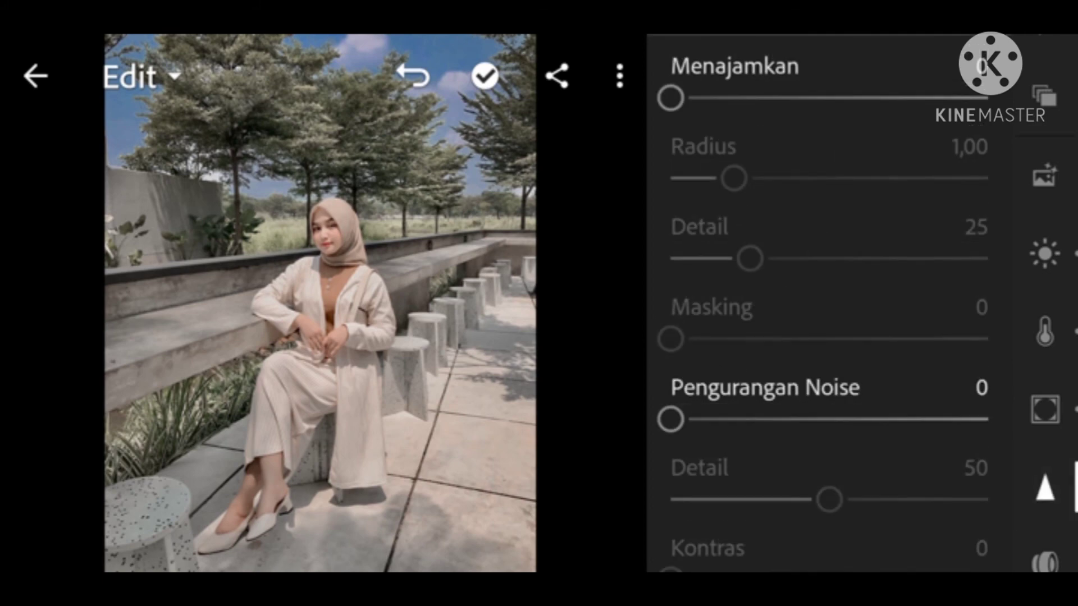